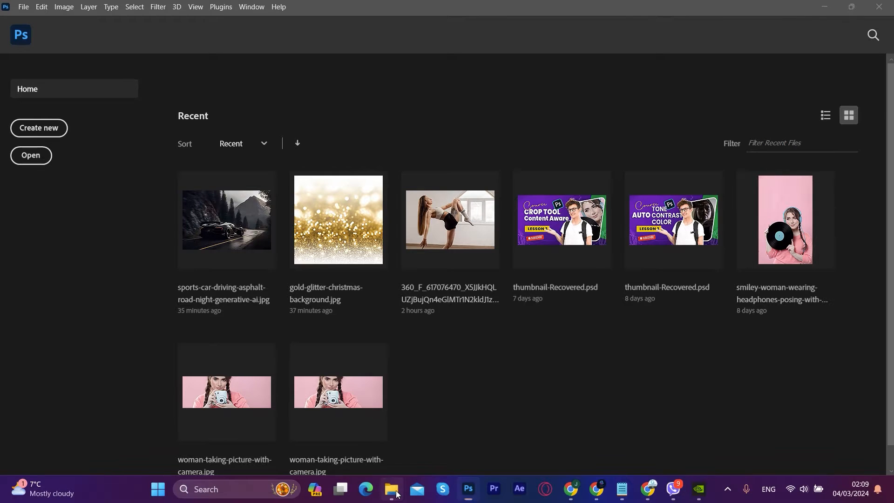
Step: Open the sports car night road image from the Lekcija9 folder in Photoshop
left_click(391, 489)
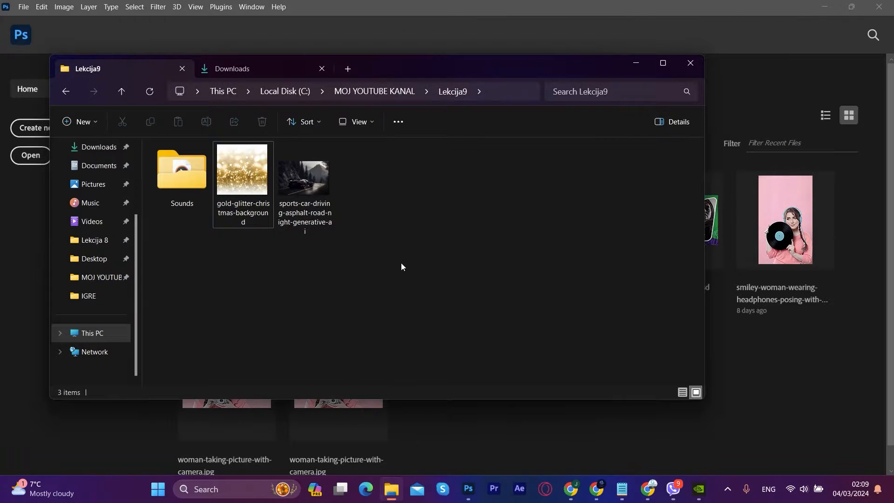
left_click(304, 187)
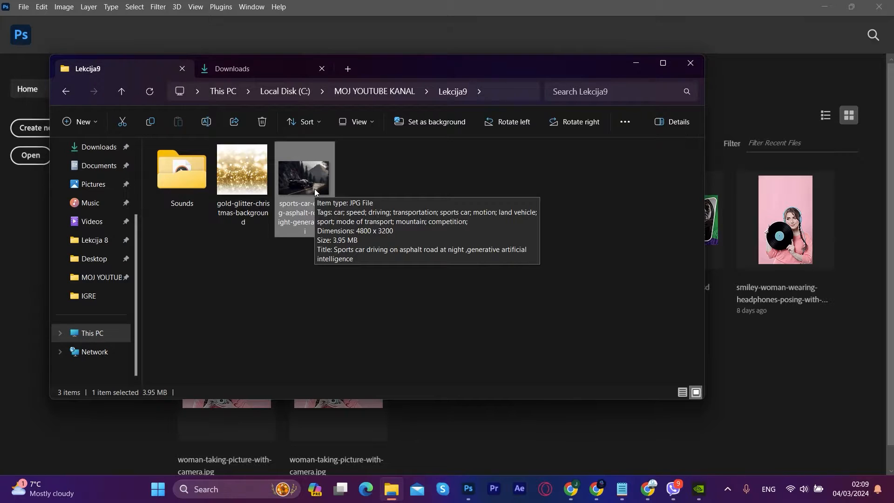
left_click_drag(314, 189, 457, 28)
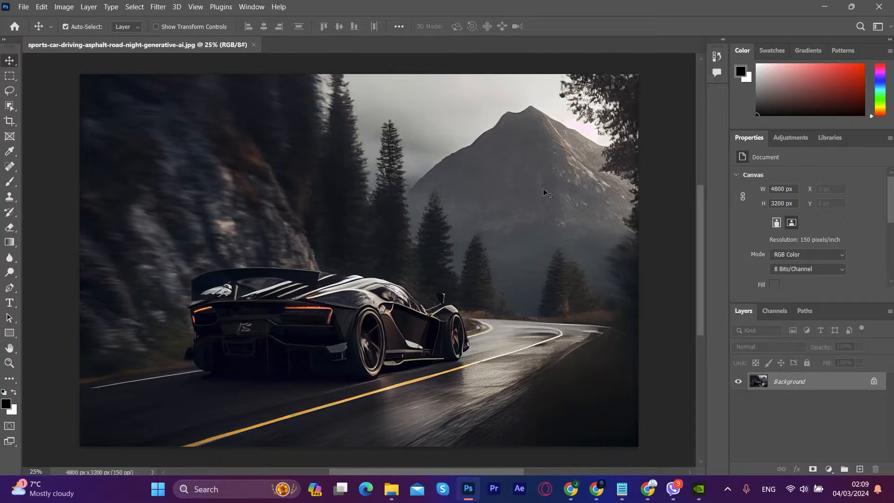
Step: Open the Image Size settings for the car photo and view the available preset sizes
left_click(63, 8)
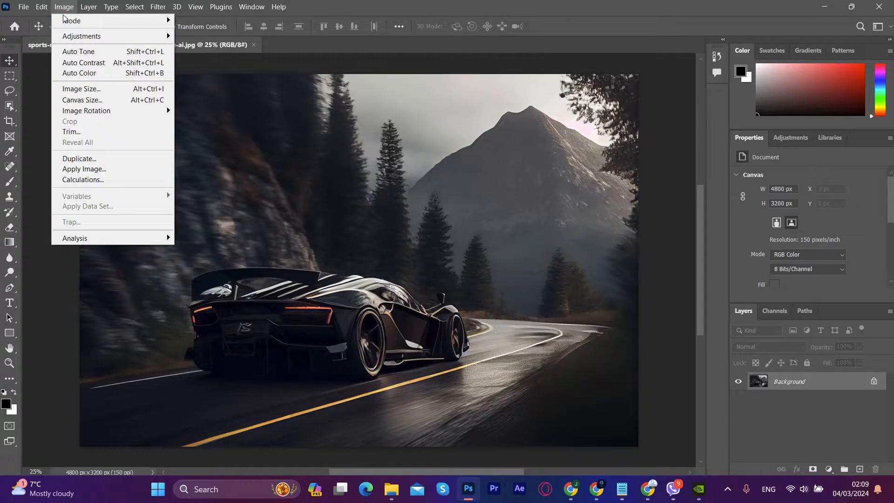
left_click(81, 89)
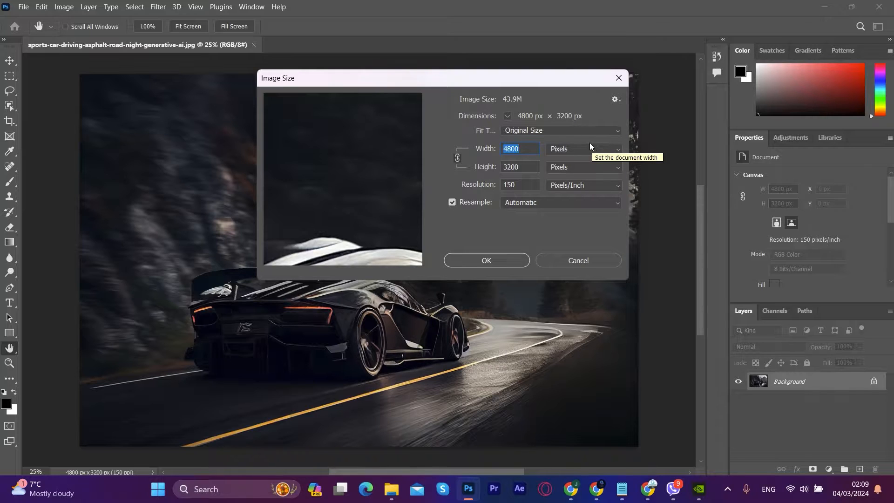
left_click(574, 130)
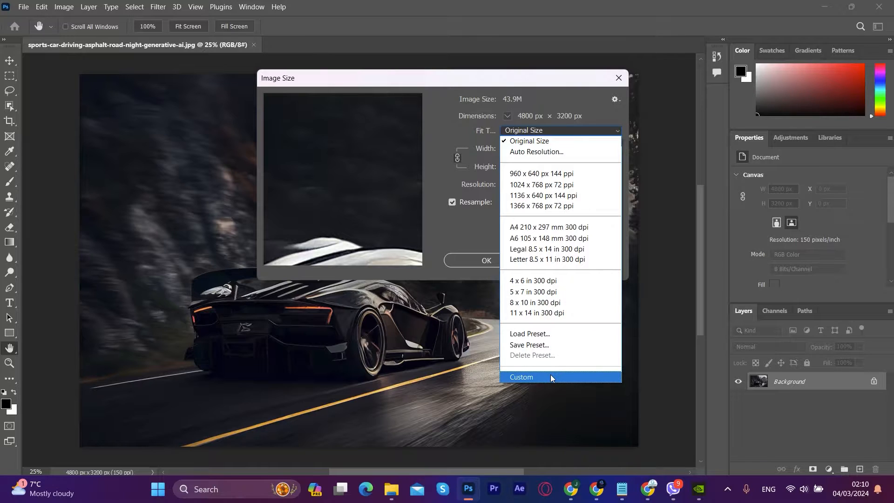
left_click(604, 131)
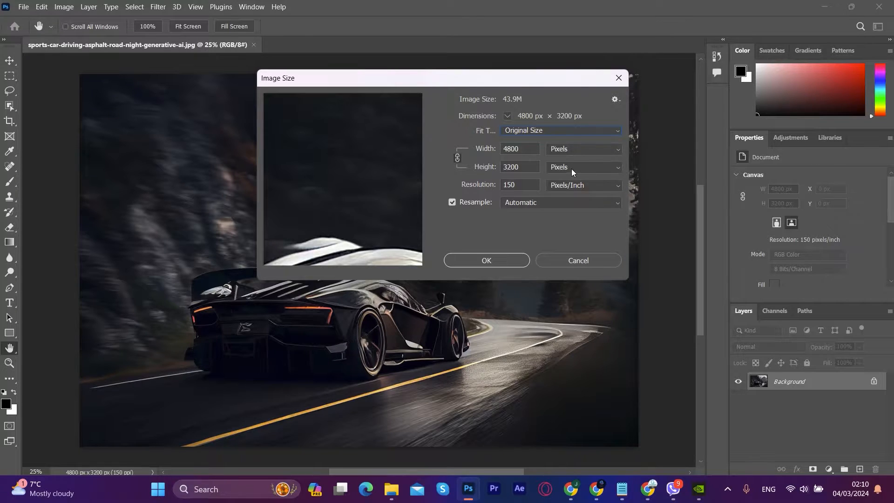
Step: Unlink the image's width and height proportions and link them again
left_click(484, 151)
left_click(526, 168)
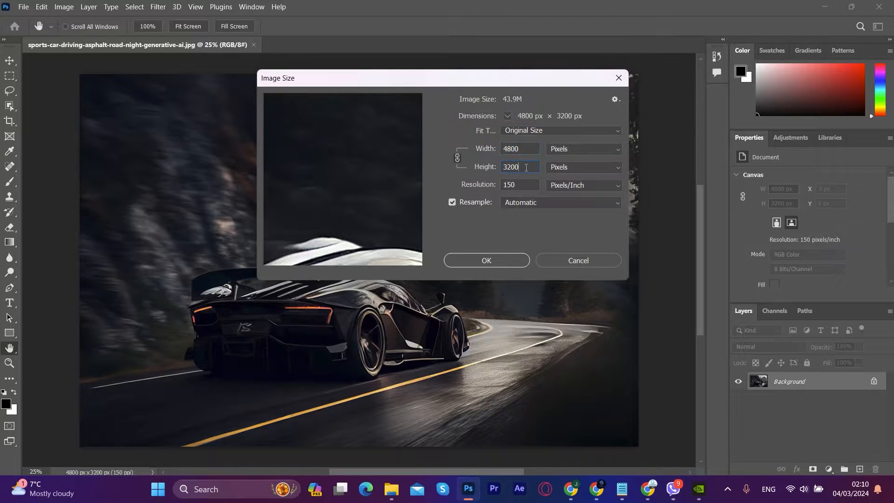
left_click(458, 159)
mouse_move(486, 151)
left_mouse_down()
mouse_move(505, 151)
mouse_move(488, 154)
left_mouse_up()
key("Tab")
left_click(457, 158)
left_click_drag(485, 153, 488, 153)
Step: Switch the dimension units through inches, centimeters and millimeters, and return them to pixels
left_click(617, 150)
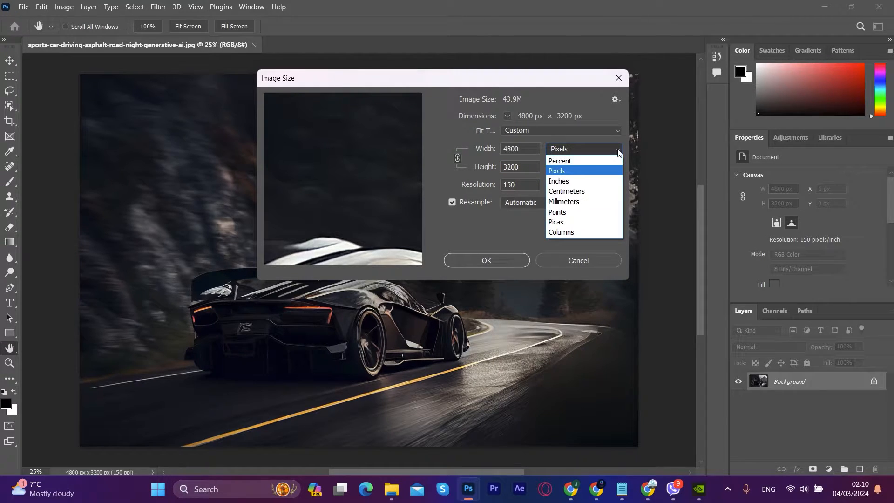
left_click(573, 183)
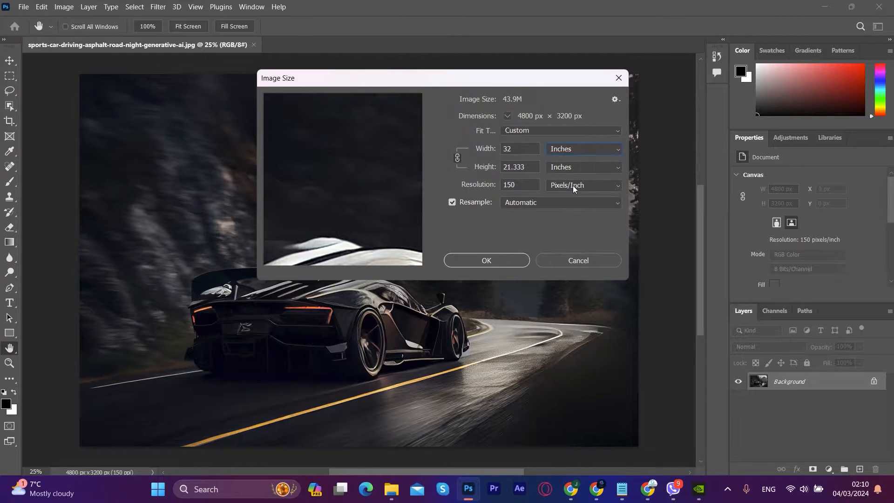
left_click(604, 152)
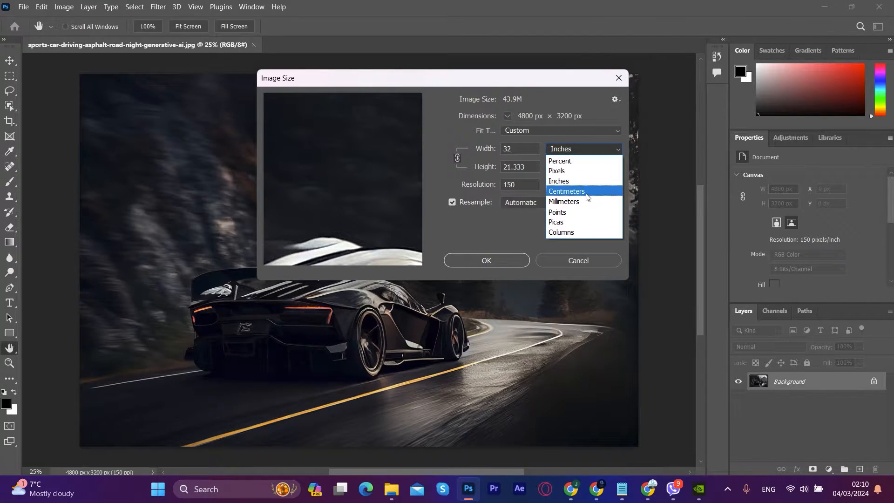
left_click(589, 194)
left_click(604, 151)
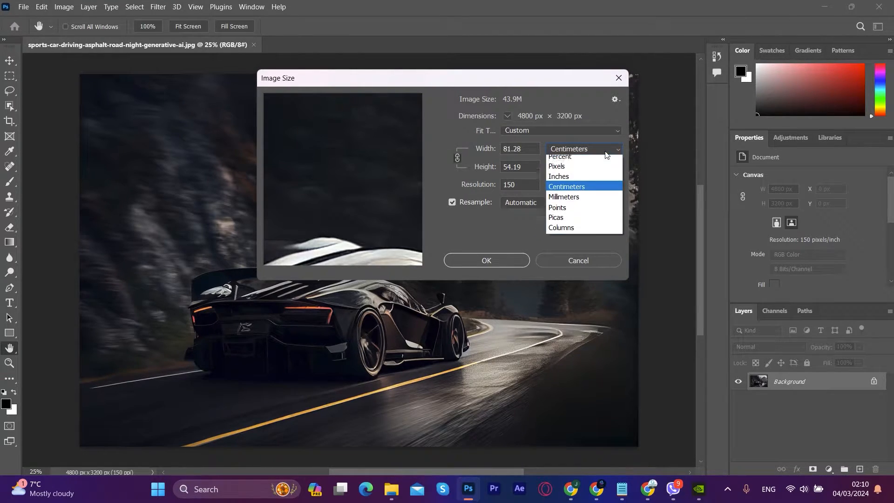
left_click(588, 199)
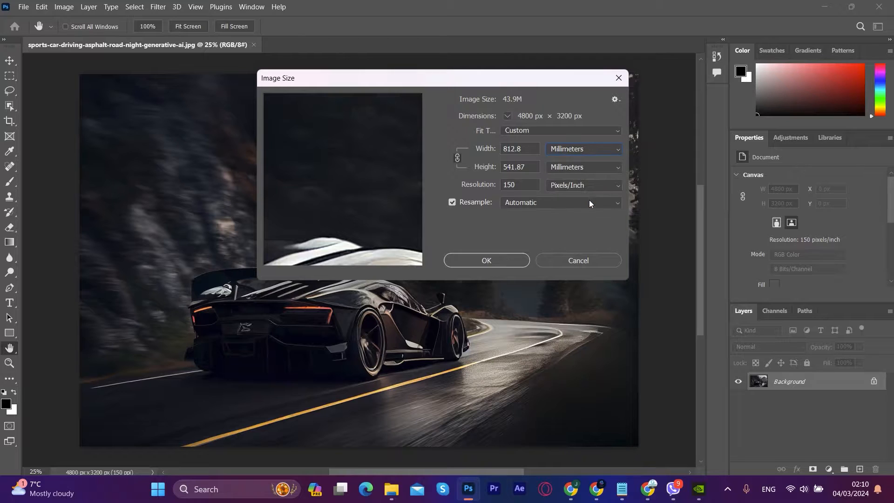
left_click(604, 149)
left_click(587, 172)
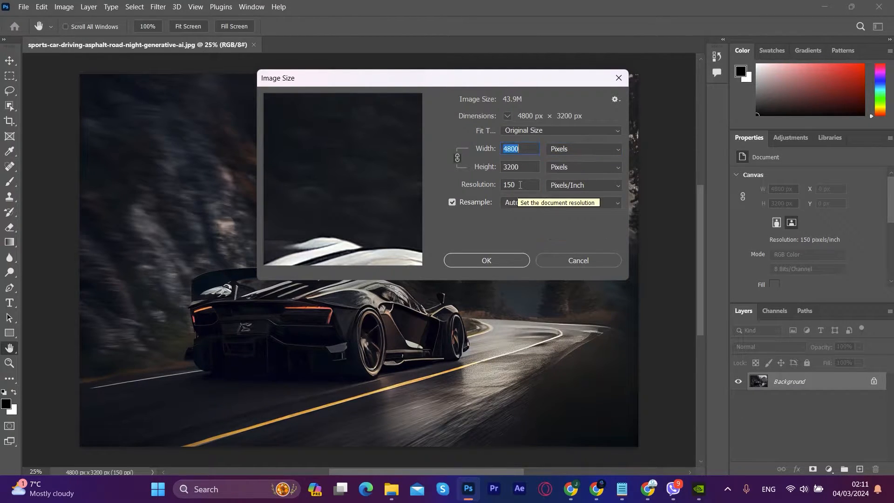
Step: Try a resolution of 300 pixels/inch and set it back to 150
double_click(521, 186)
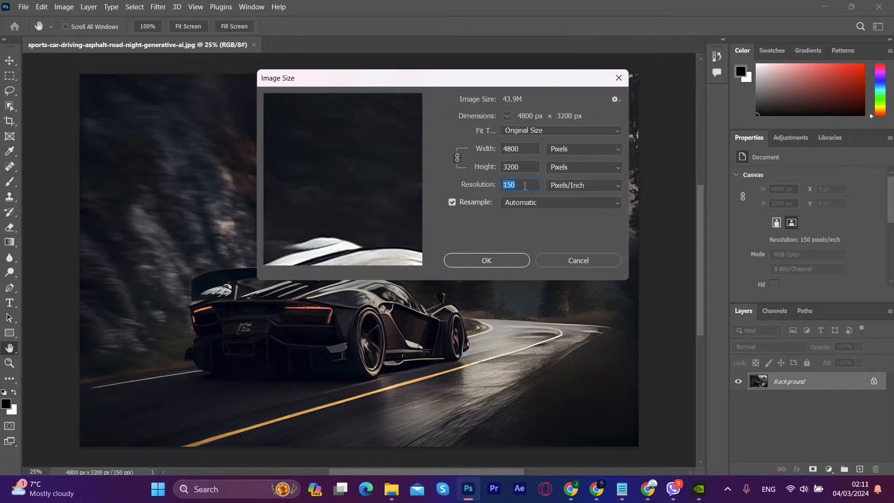
type("300")
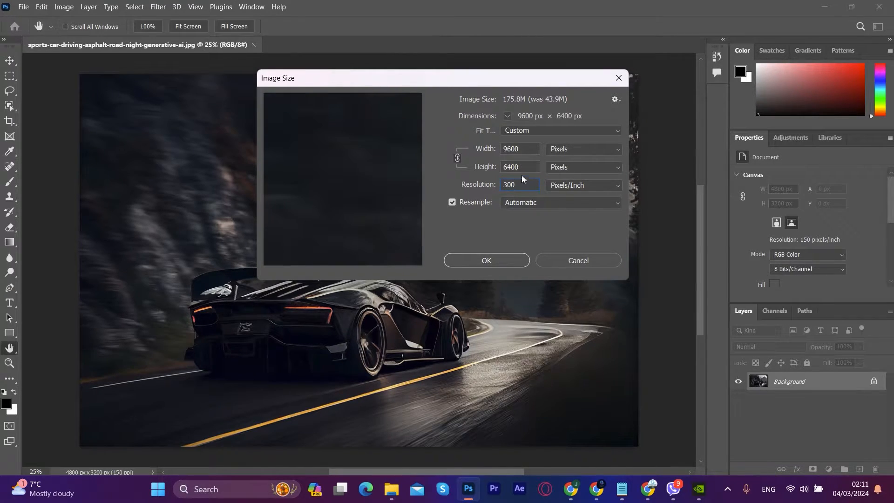
double_click(522, 148)
left_click(487, 186)
type("150")
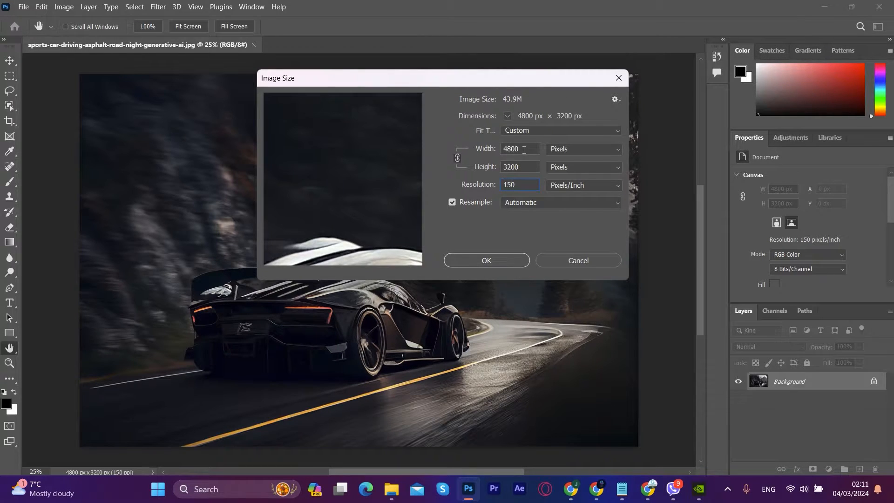
Step: Resize the car photo to a resolution of 300 pixels/inch and a width of 3000 pixels with linked proportions
left_click(461, 186)
type("300")
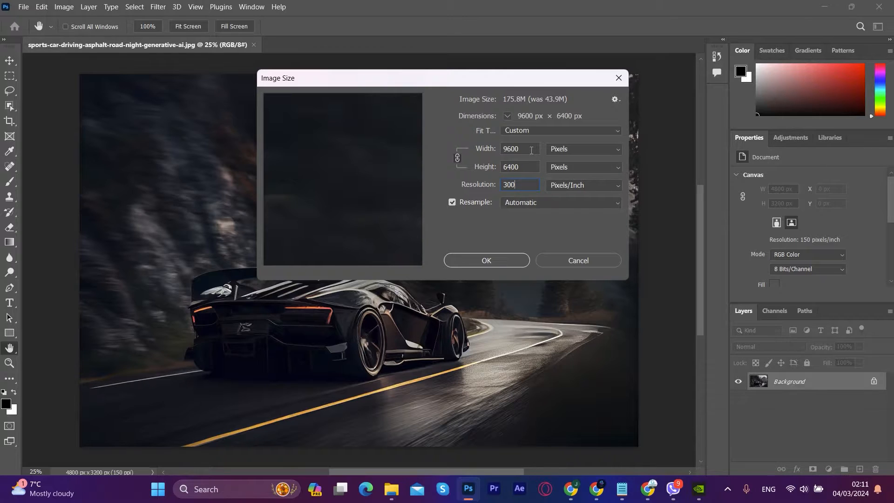
double_click(530, 150)
type("30")
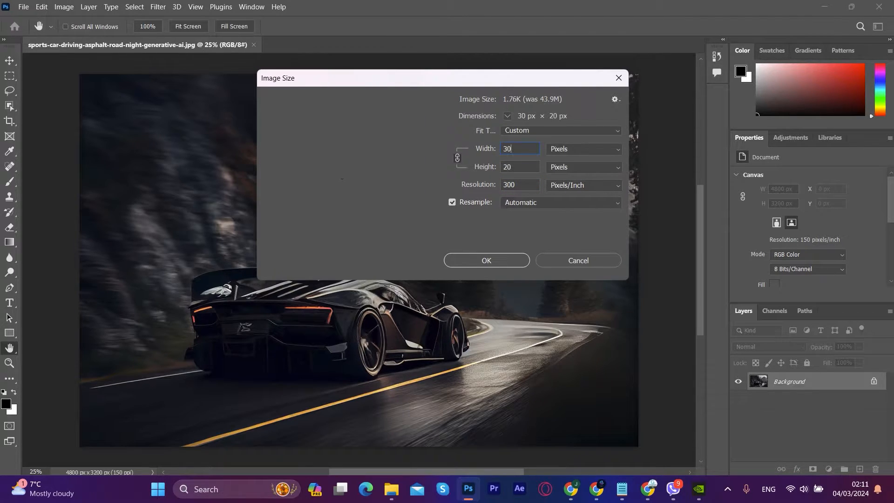
type("00")
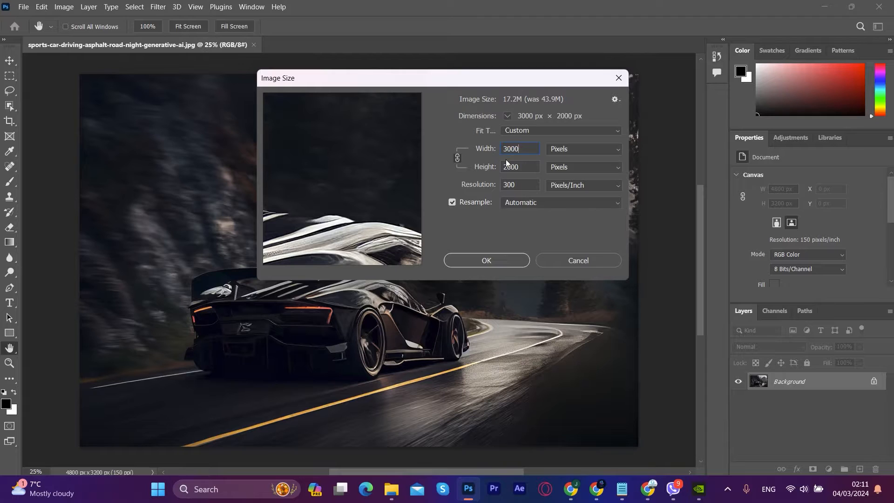
double_click(524, 171)
left_click(523, 185)
left_click(514, 259)
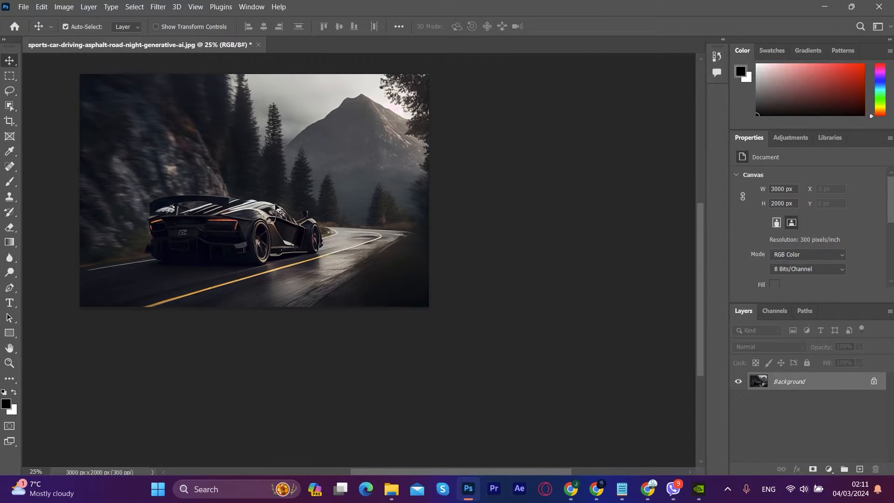
scroll(176, 207, "up", 2)
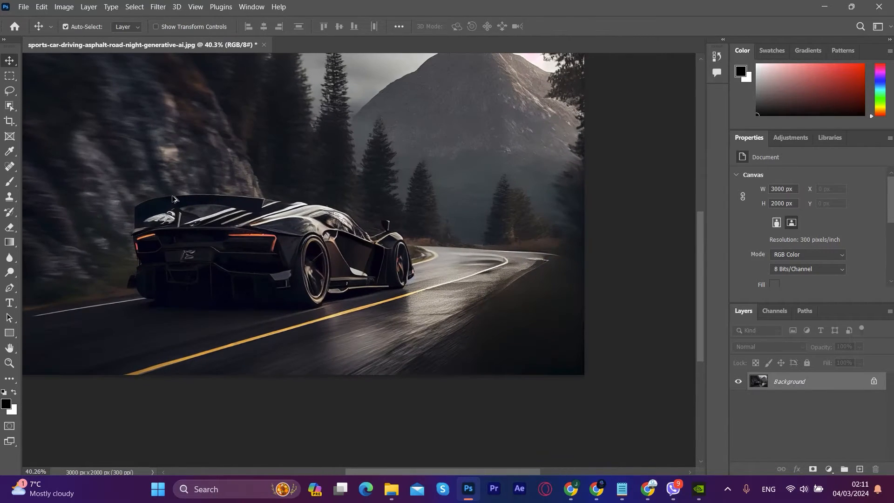
scroll(177, 212, "up", 2)
left_click_drag(397, 474, 376, 472)
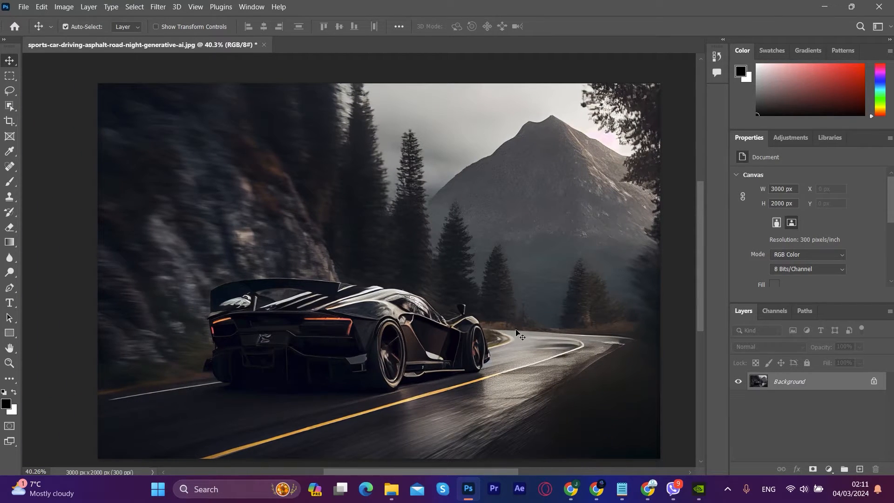
scroll(514, 309, "down", 1)
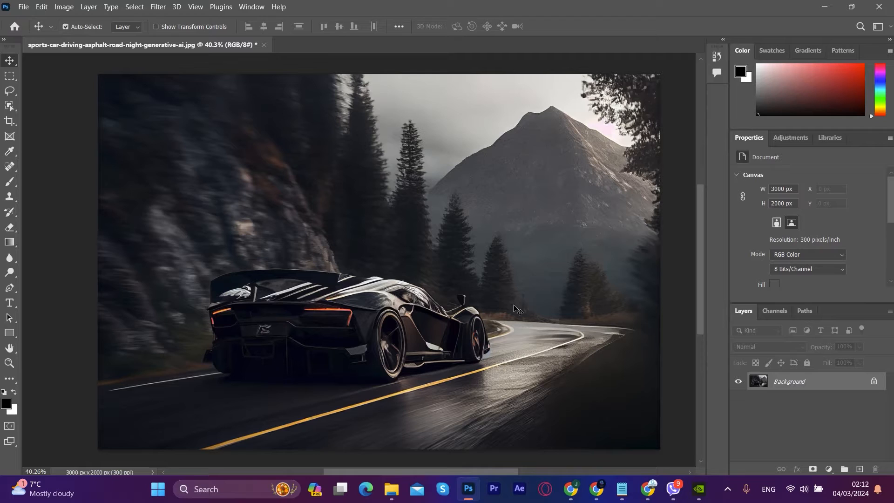
Step: Open the gold-glitter-christmas-background image from the Lekcija9 folder as a separate document
left_click(391, 489)
left_click_drag(256, 203, 609, 28)
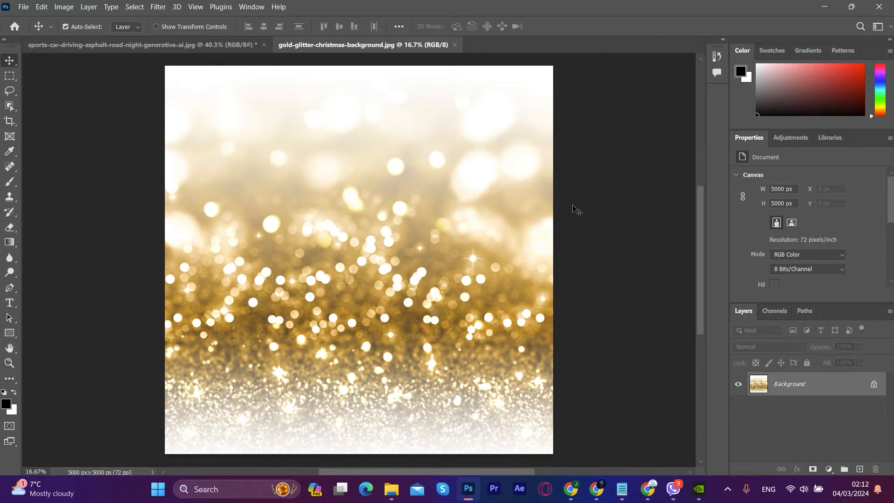
Step: Set up the Type tool with the Poppins Black font at 300 pt
left_click(9, 303)
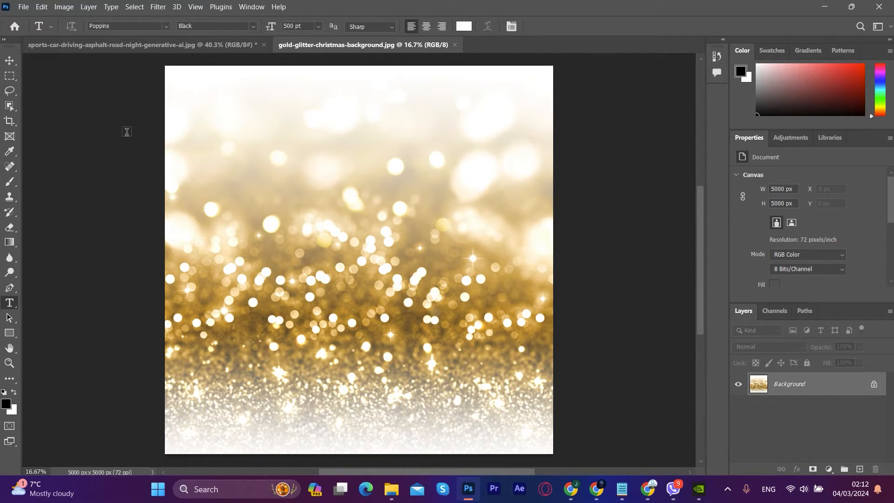
left_click(167, 26)
key("Up")
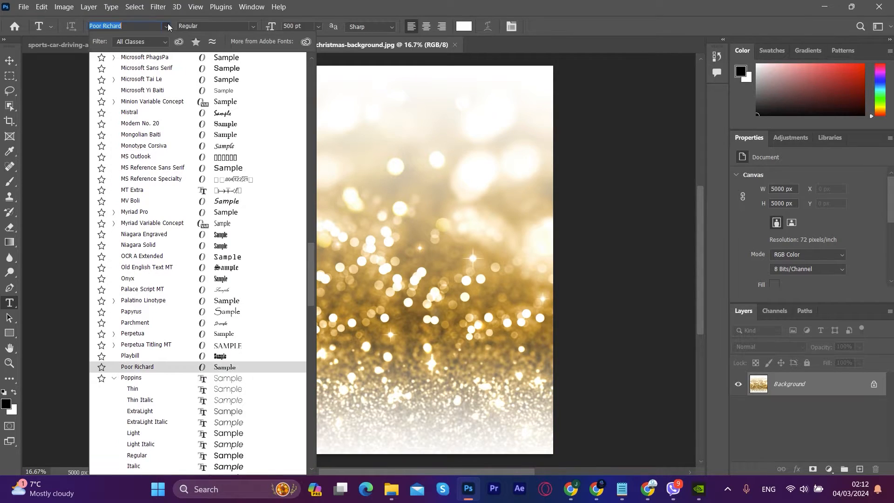
left_click(167, 27)
left_click(167, 27)
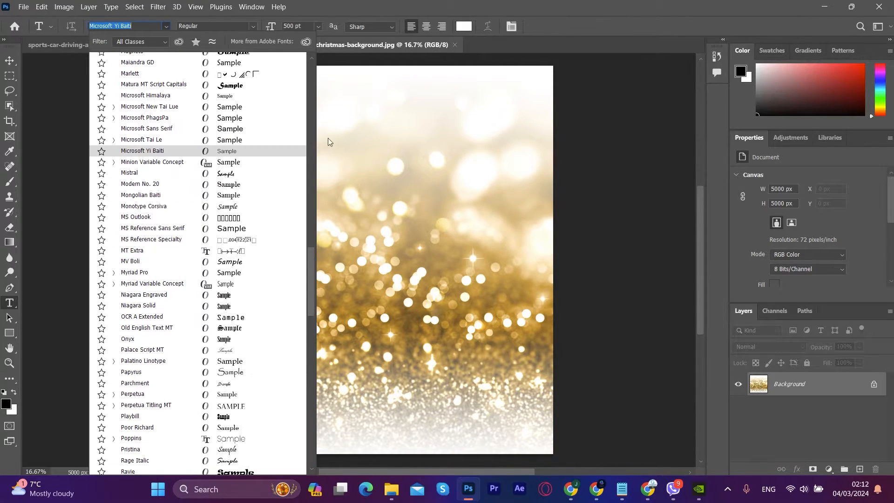
left_click_drag(314, 194, 314, 72)
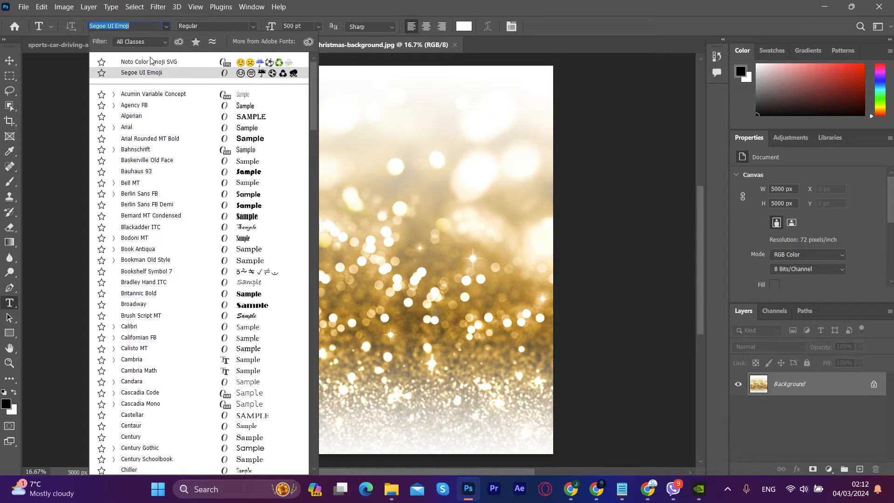
type("pop")
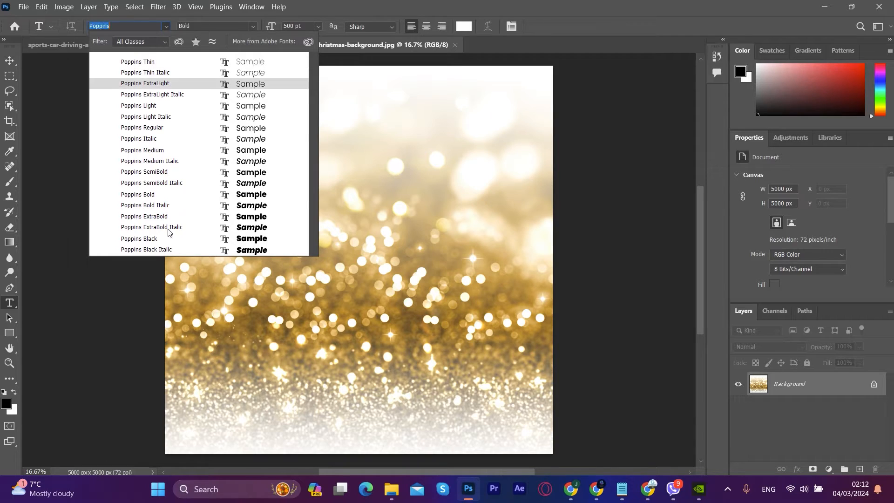
left_click(156, 238)
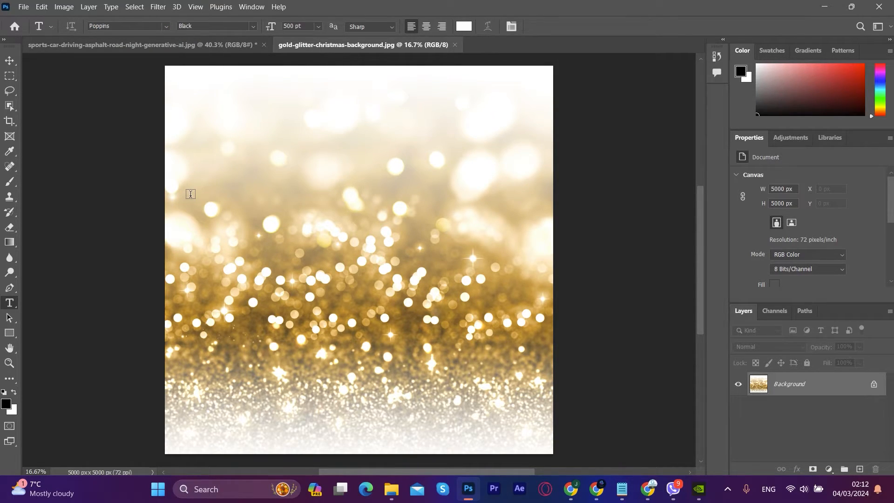
left_click(280, 26)
type("300")
Step: Create a wide text box across the middle of the glitter image and enter the text "ArtStudio4you"
left_click_drag(191, 194, 510, 318)
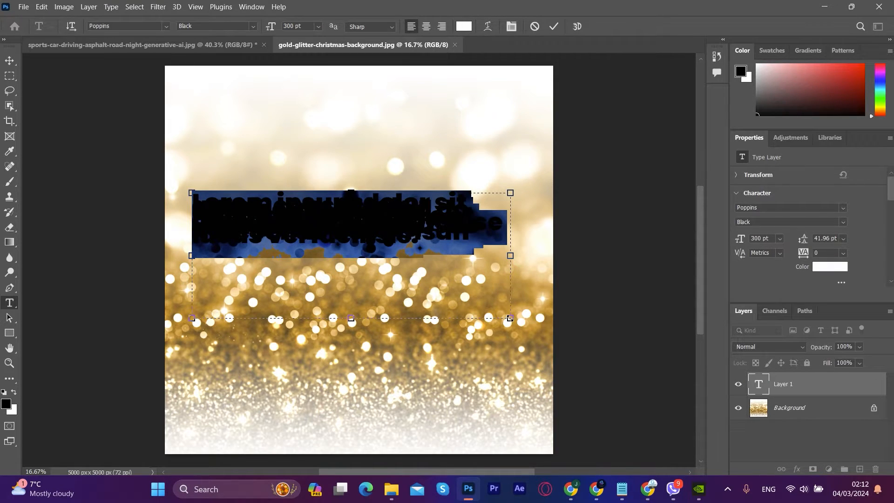
type("Art")
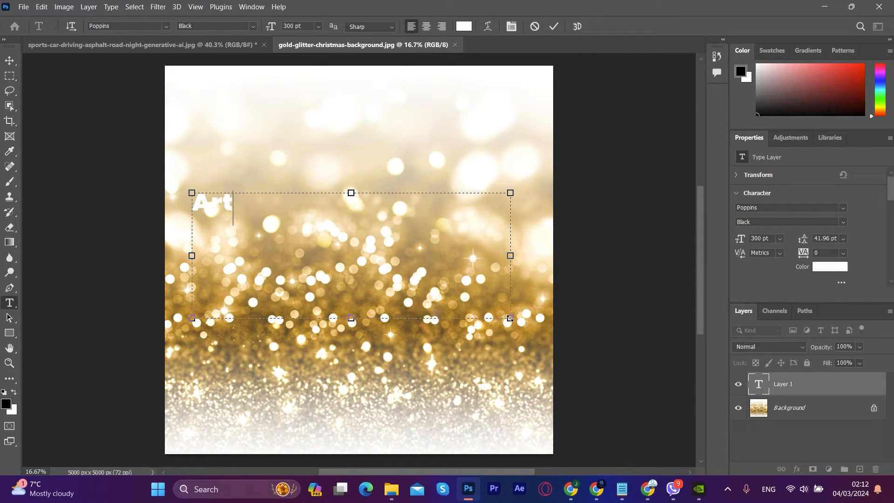
type("Studio4you")
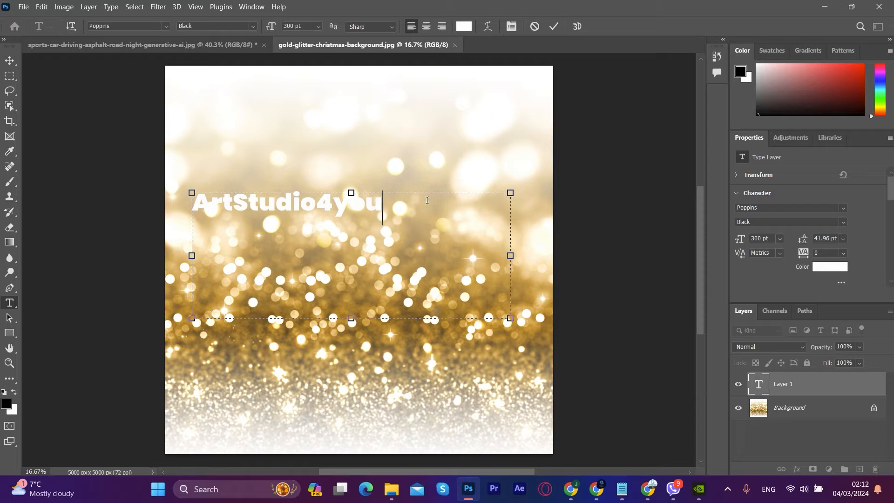
Step: Commit the ArtStudio4you text, scale it to about 172.5% with Free Transform and move it to the middle of the glitter image
left_click(9, 61)
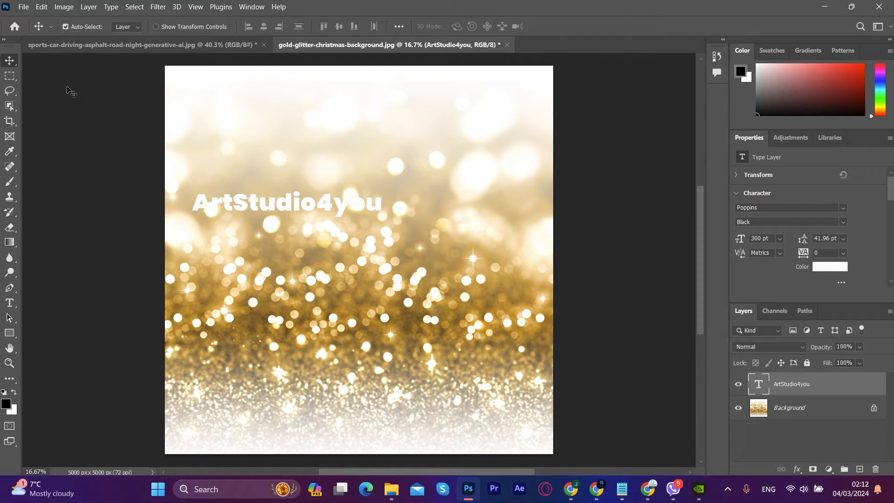
key("ctrl+t")
left_click_drag(512, 191, 693, 37)
left_click_drag(429, 175, 429, 331)
left_click(10, 61)
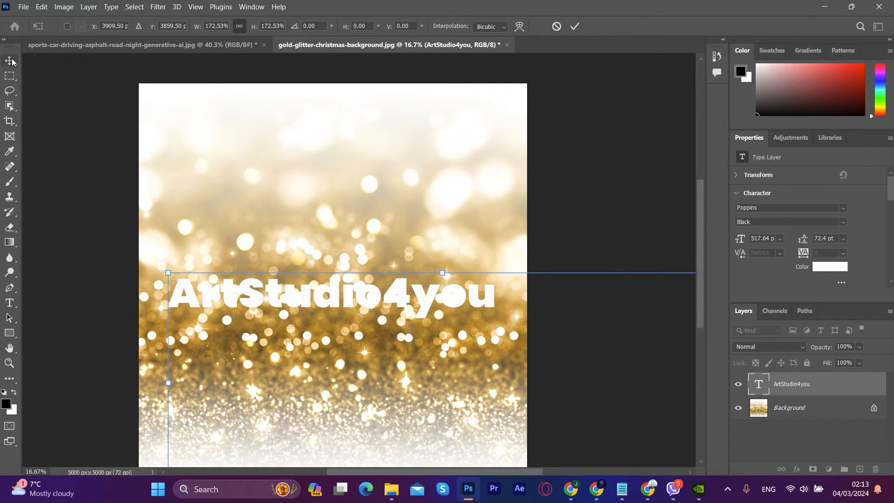
key("Return")
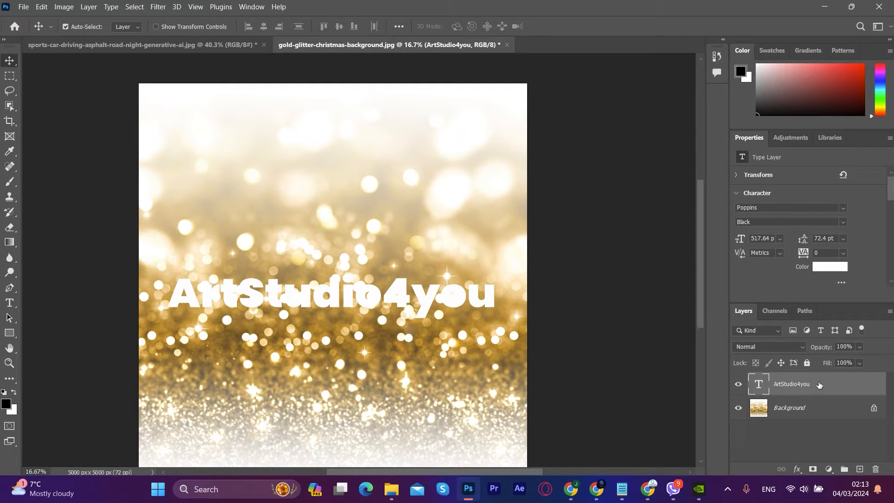
Step: Unlock the glitter Background layer and move the ArtStudio4you text layer beneath it
left_click(873, 408)
left_click_drag(789, 385, 788, 424)
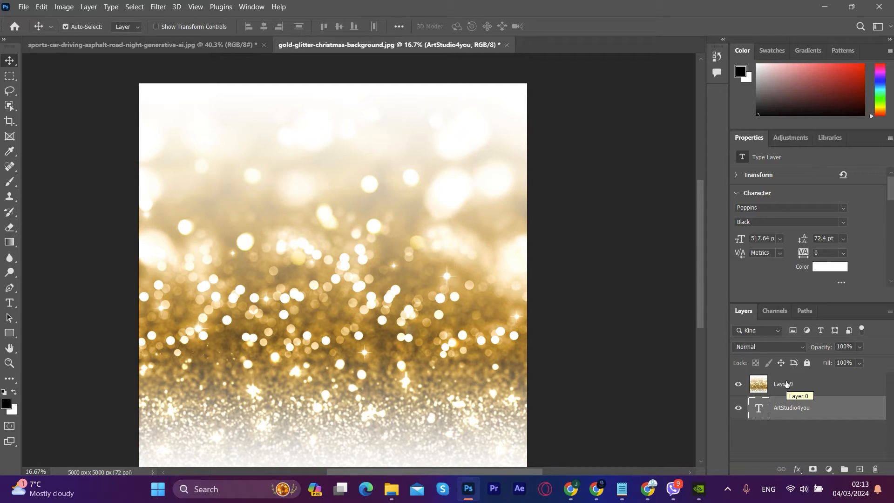
Step: Clip the glitter layer to the ArtStudio4you text with a clipping mask and shift the texture to about X 84 px, Y 66 px
left_click(786, 384)
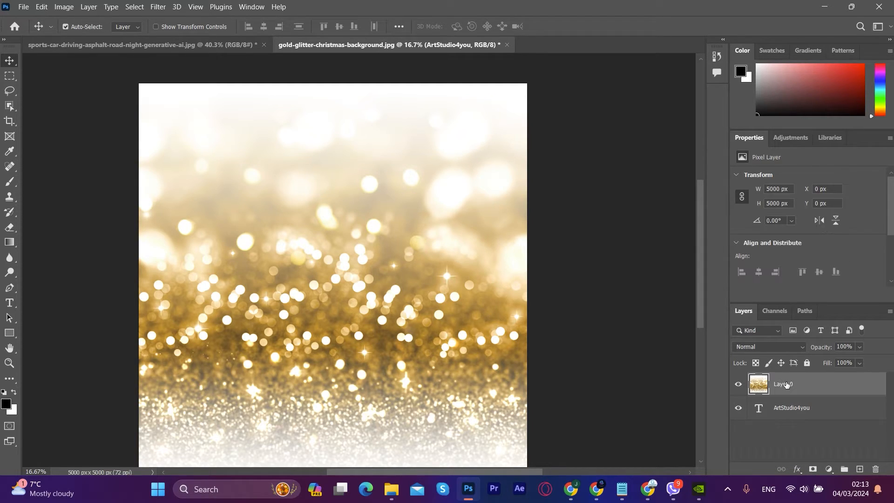
right_click(787, 385)
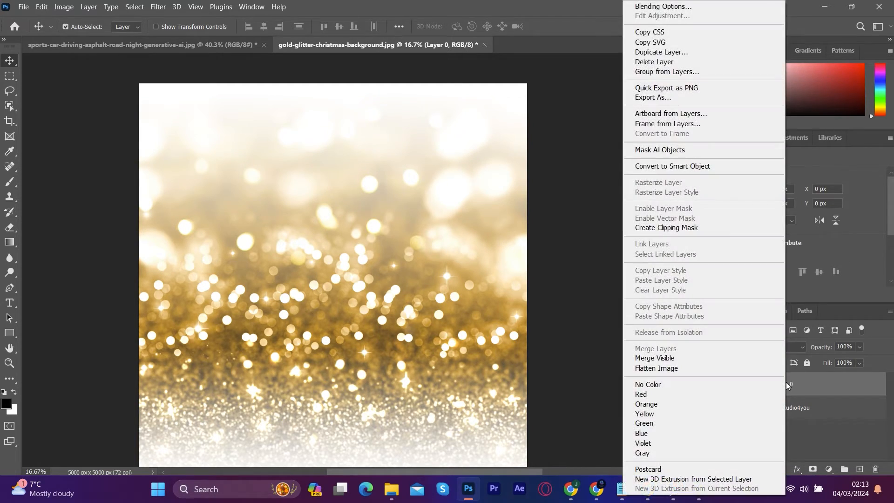
left_click(687, 228)
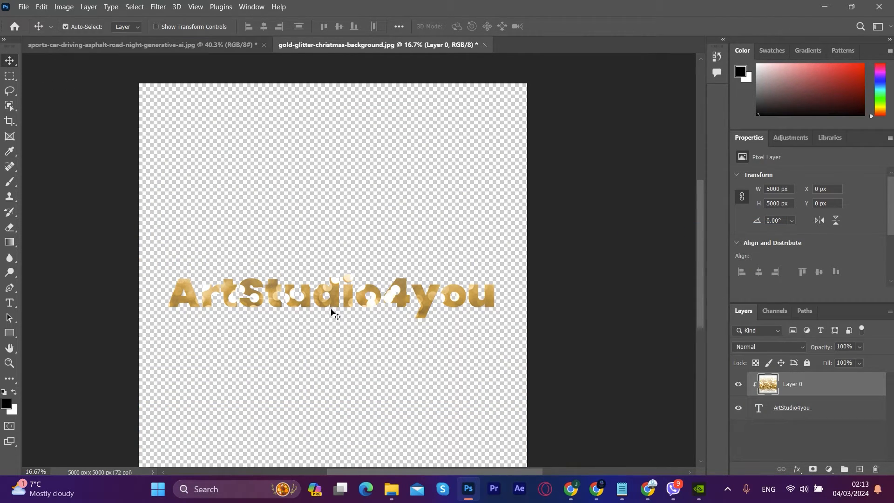
mouse_move(338, 298)
left_mouse_down()
mouse_move(390, 285)
mouse_move(342, 282)
mouse_move(342, 259)
mouse_move(341, 300)
left_mouse_up()
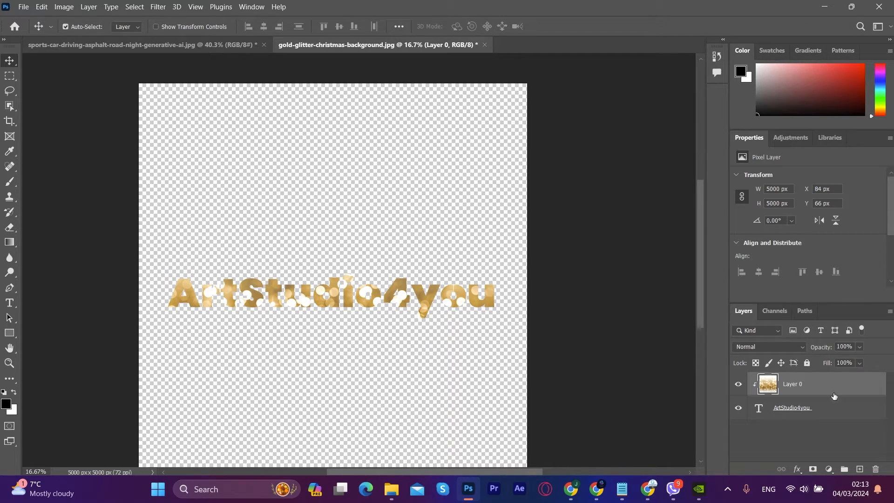
Step: Select both the glitter and ArtStudio4you text layers and copy them into the sports car document
left_click(833, 413, "shift")
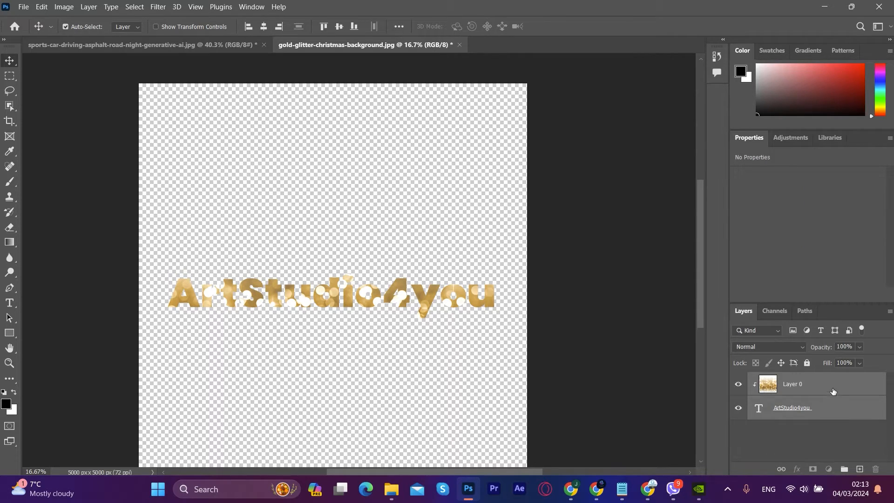
left_click(833, 412, "ctrl")
left_click(833, 411, "ctrl")
left_click_drag(826, 387, 371, 273)
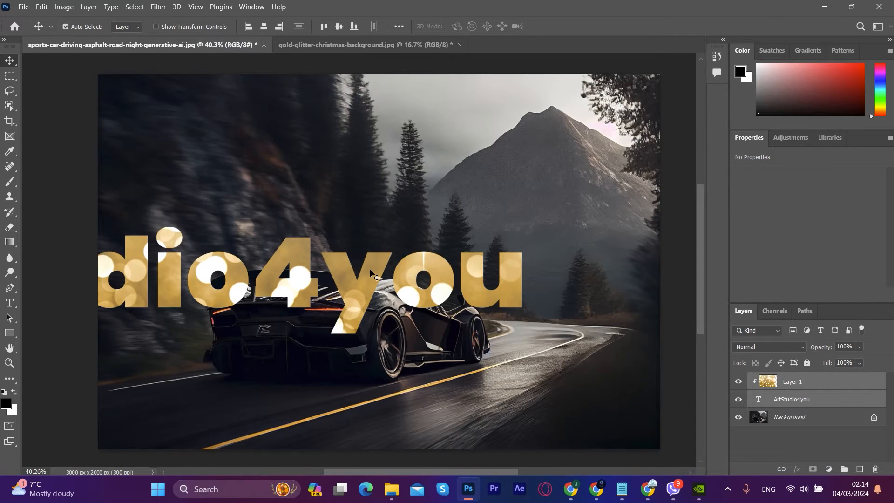
Step: Scale the gold text and its clipped glitter layer down with Free Transform to fit the photo, and place them above the car
key("ctrl+t")
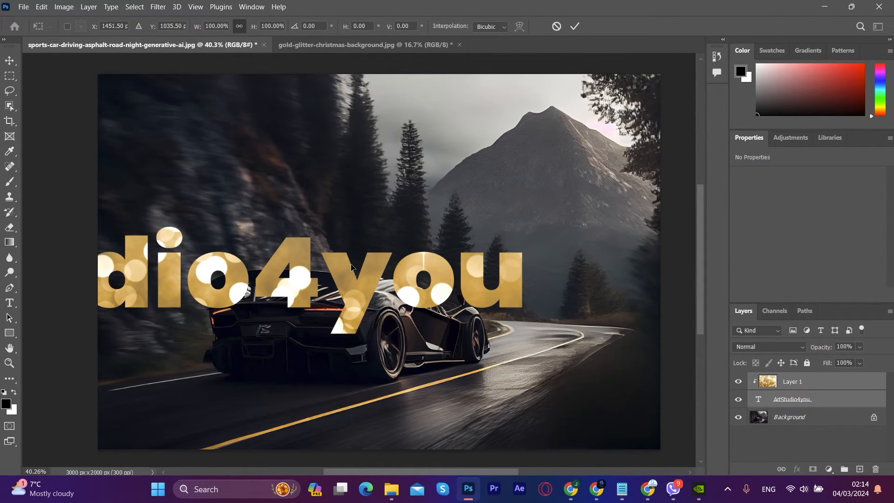
scroll(371, 272, "down", 5)
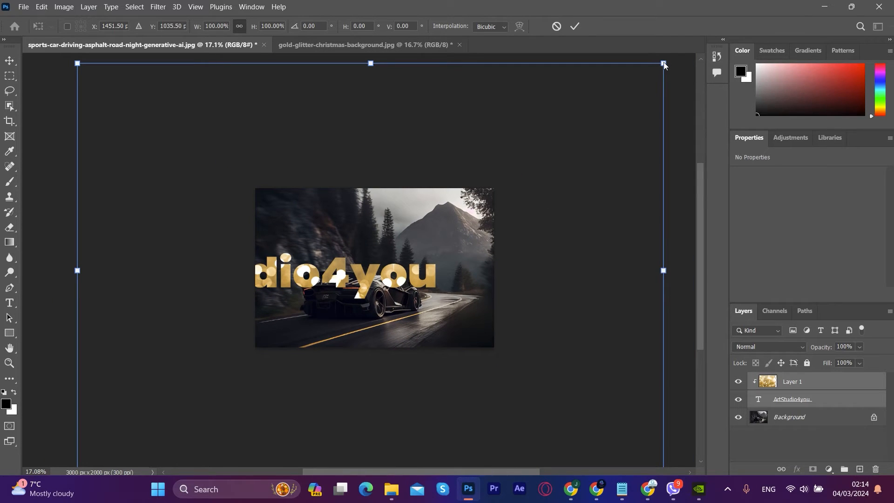
left_click_drag(664, 65, 393, 254)
left_click_drag(342, 330, 533, 207)
key("Return")
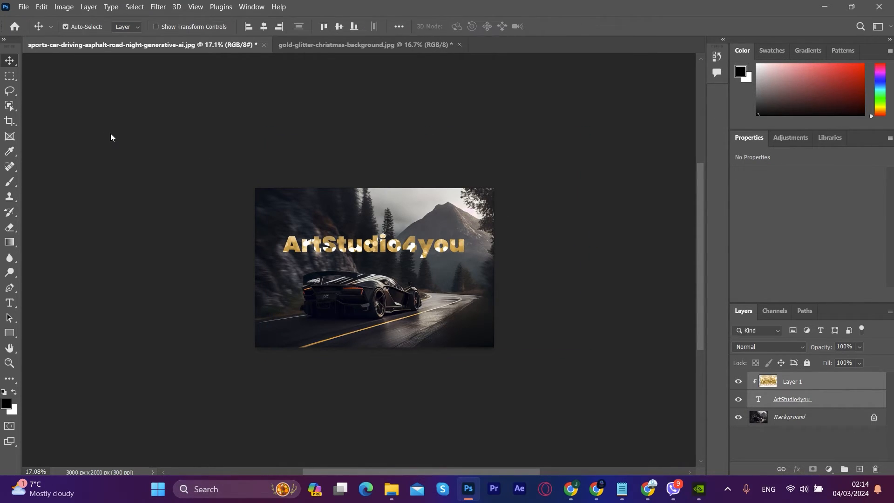
Step: Shift only the clipped glitter layer inside the gold lettering to about X 295 px, Y -705 px
scroll(349, 251, "up", 2)
scroll(349, 251, "up", 2)
scroll(530, 268, "up", 1)
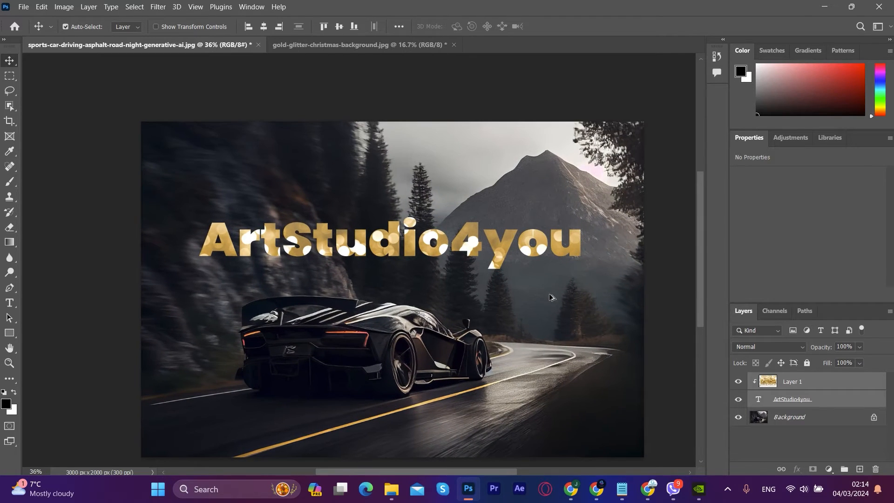
scroll(552, 298, "down", 1)
scroll(554, 300, "up", 1)
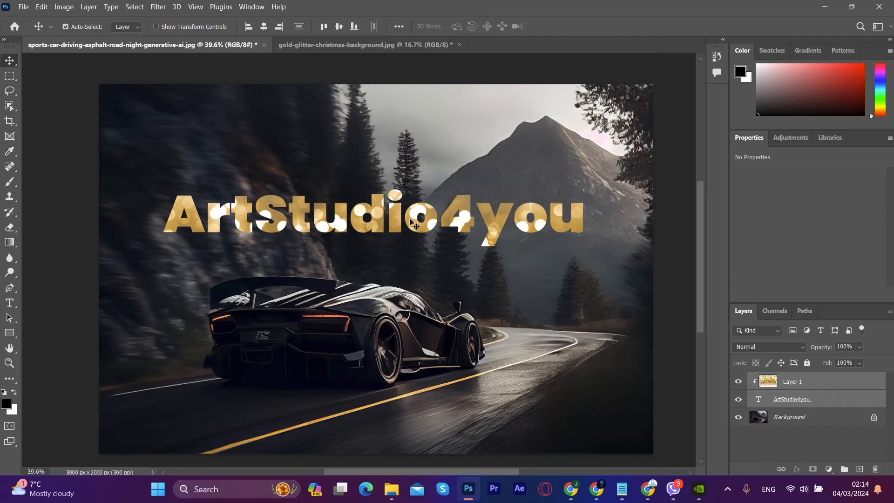
left_click(825, 386)
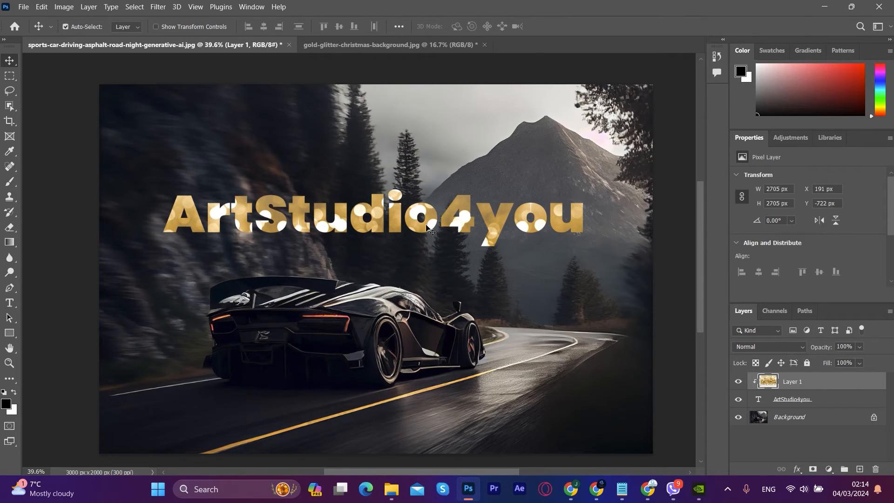
mouse_move(409, 224)
left_mouse_down()
mouse_move(455, 205)
mouse_move(425, 224)
left_mouse_up()
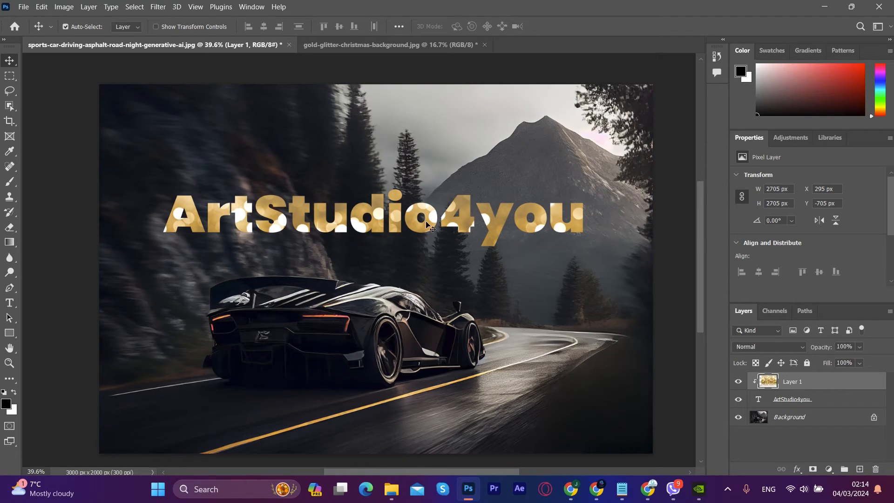
Step: Add a Drop Shadow layer style to the ArtStudio4you text layer
left_click(835, 401)
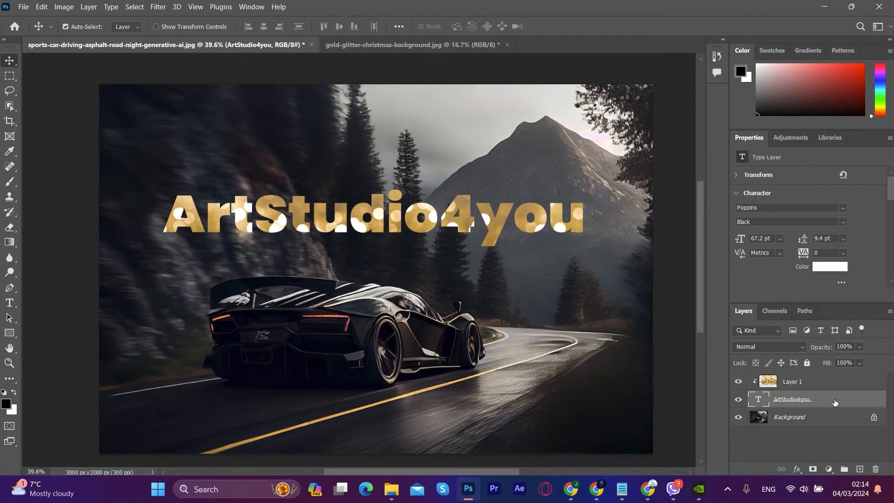
right_click(834, 399)
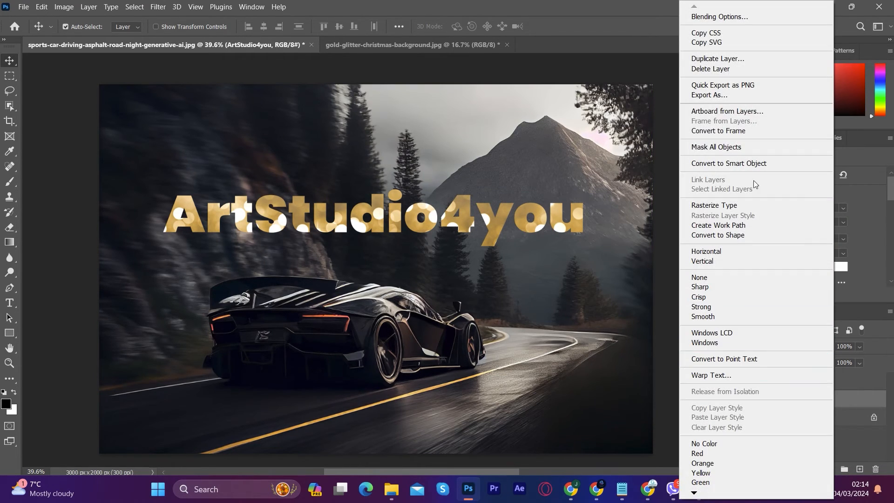
left_click(733, 17)
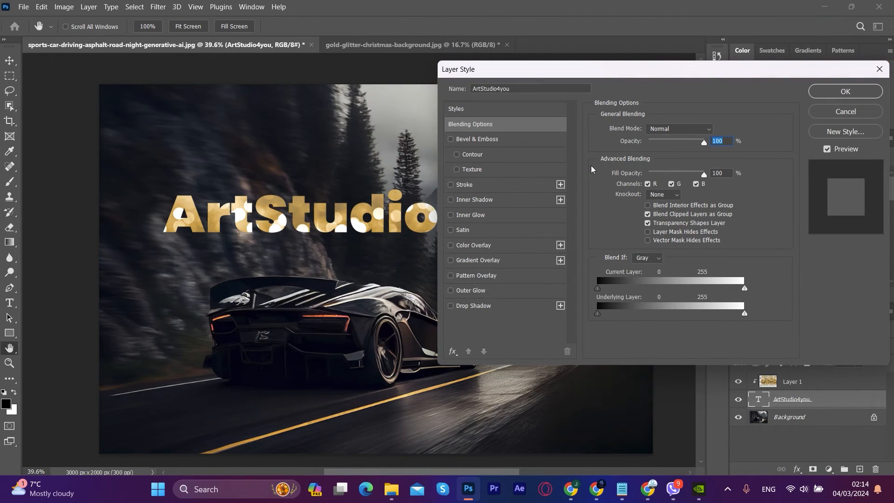
left_click(482, 307)
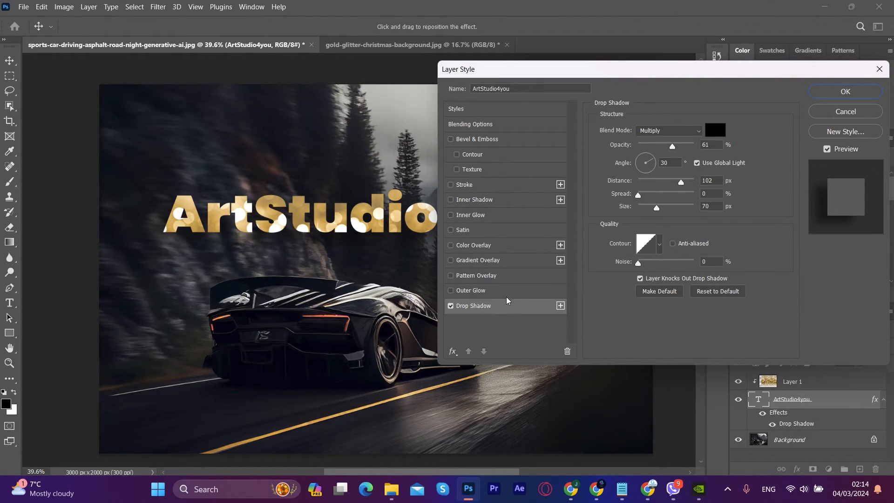
Step: Set the drop shadow's angle to 50°, distance to 47 px and size to 24 px, adjust its opacity, and apply the style
mouse_move(681, 183)
left_mouse_down()
mouse_move(651, 182)
mouse_move(670, 182)
left_mouse_up()
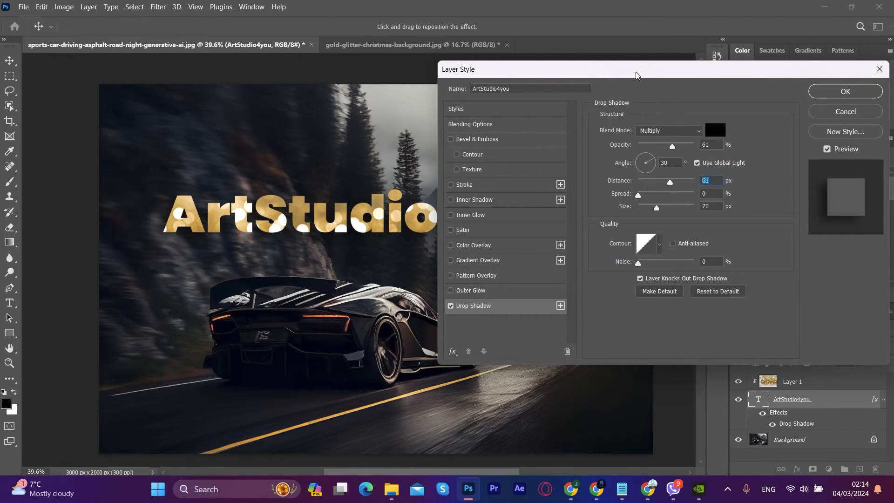
left_click(650, 160)
left_click(679, 148)
left_click_drag(669, 182, 647, 209)
left_click(652, 156)
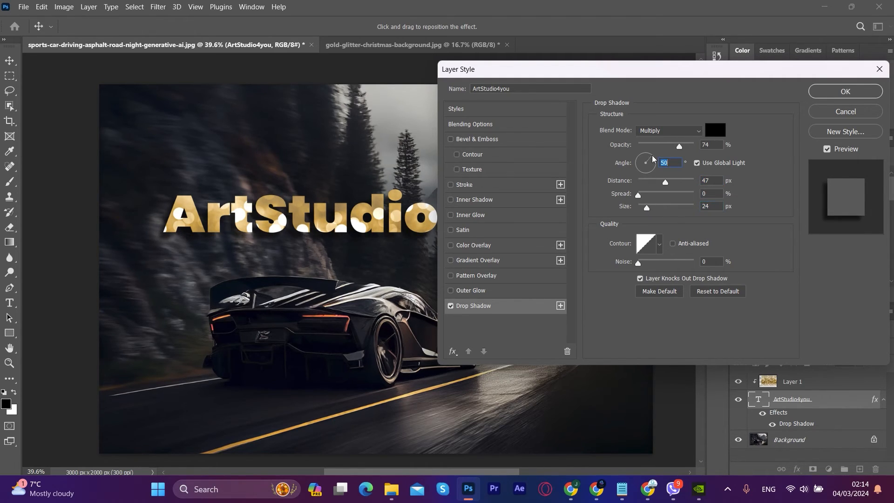
left_click_drag(679, 147, 674, 148)
left_click(845, 91)
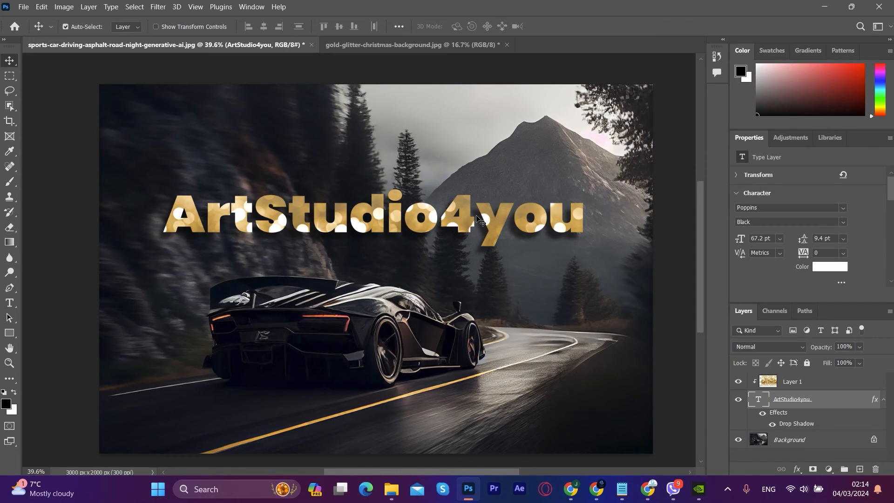